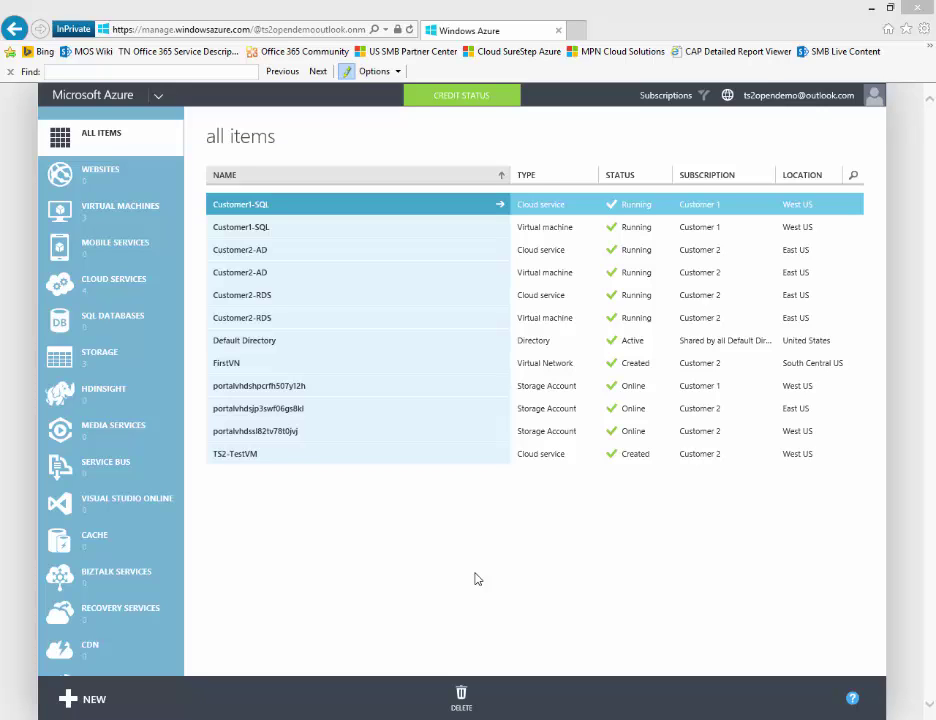
Browse the Data, App and Network Services categories in the New panel, then close it.
{"action": "left_click", "coordinate": [96, 706]}
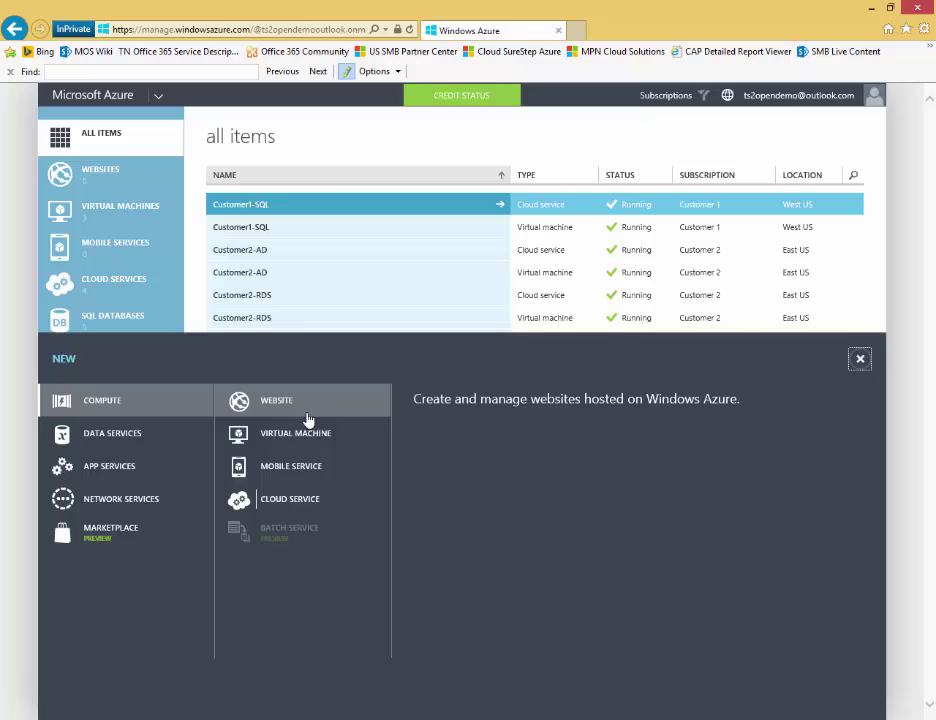
{"action": "left_click", "coordinate": [160, 437]}
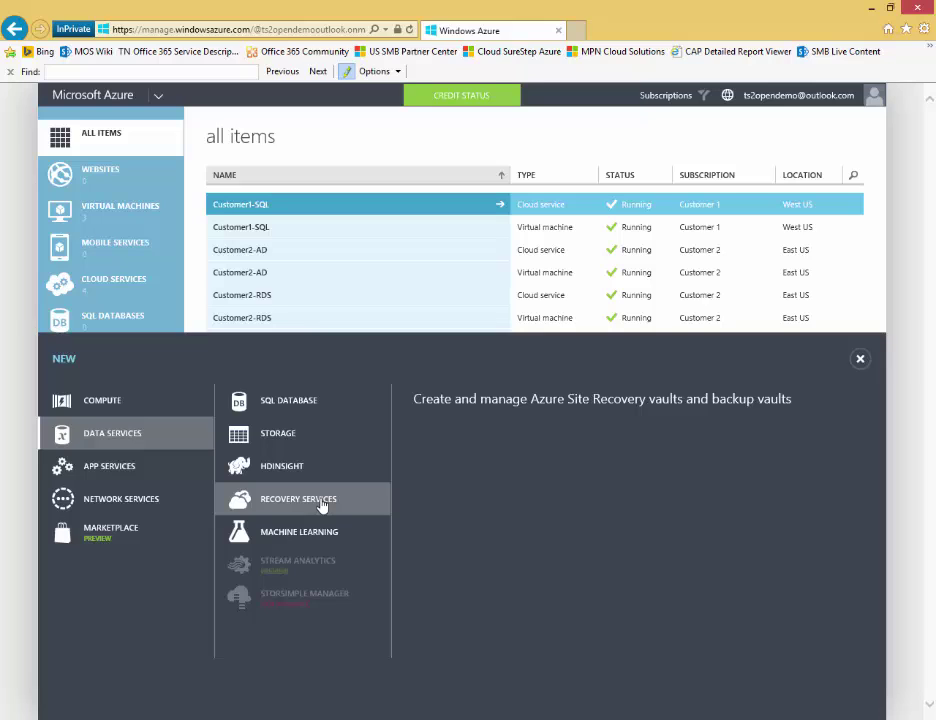
{"action": "left_click", "coordinate": [159, 473]}
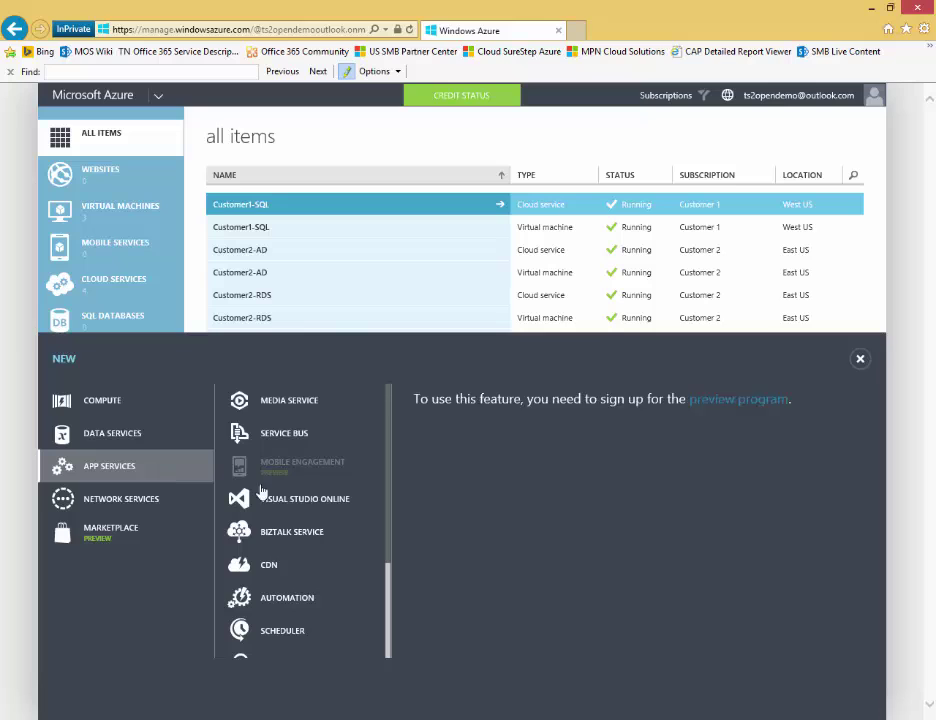
{"action": "scroll", "coordinate": [300, 520], "scroll_direction": "down", "scroll_amount": 3}
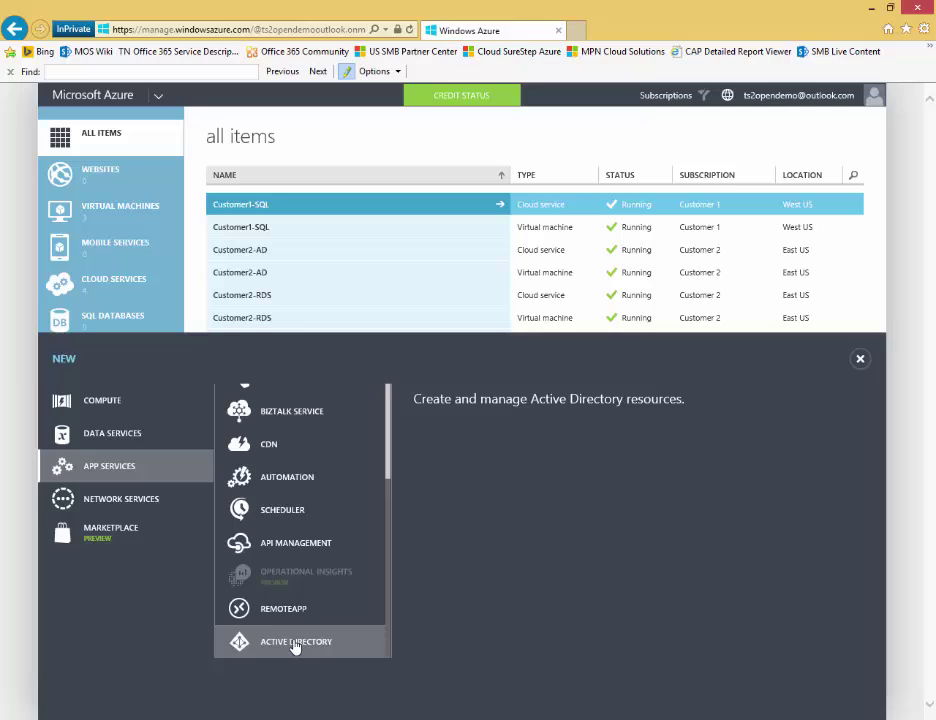
{"action": "left_click", "coordinate": [119, 503]}
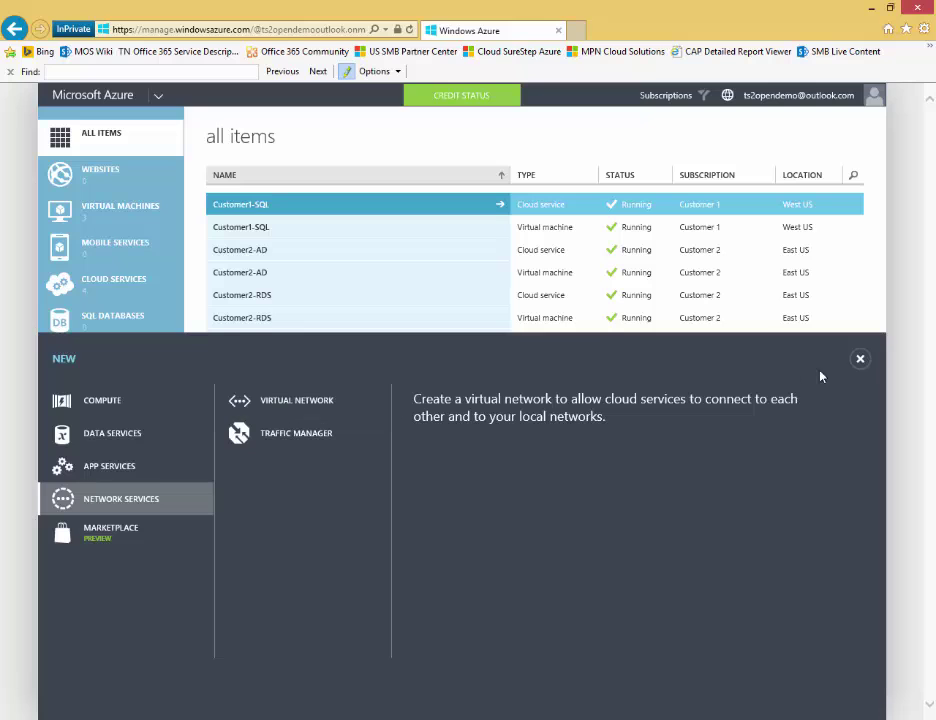
{"action": "left_click", "coordinate": [860, 358]}
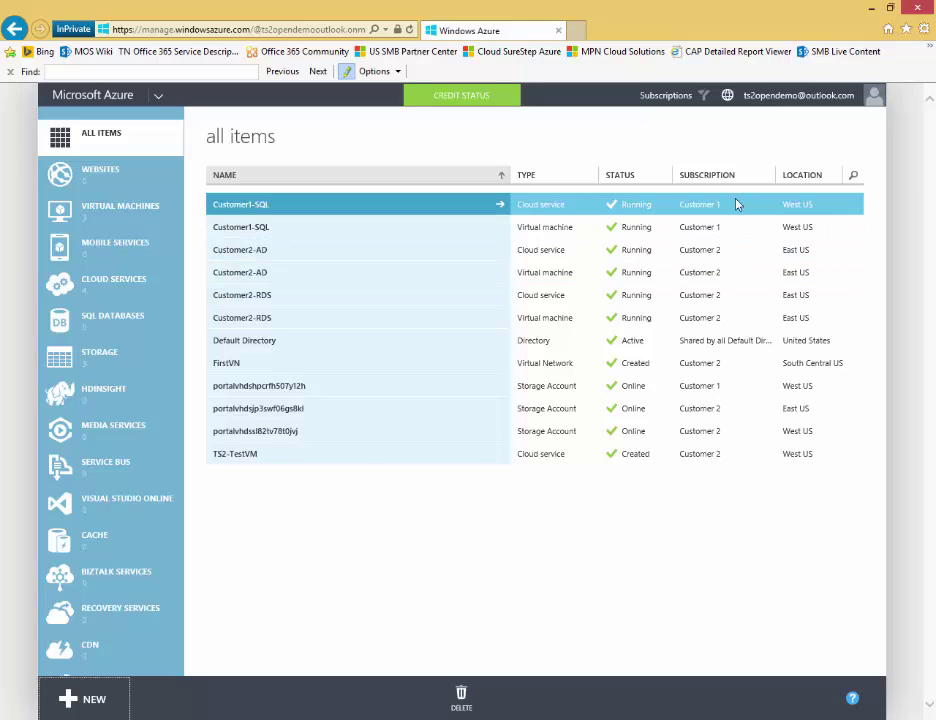
{"action": "left_click", "coordinate": [706, 182]}
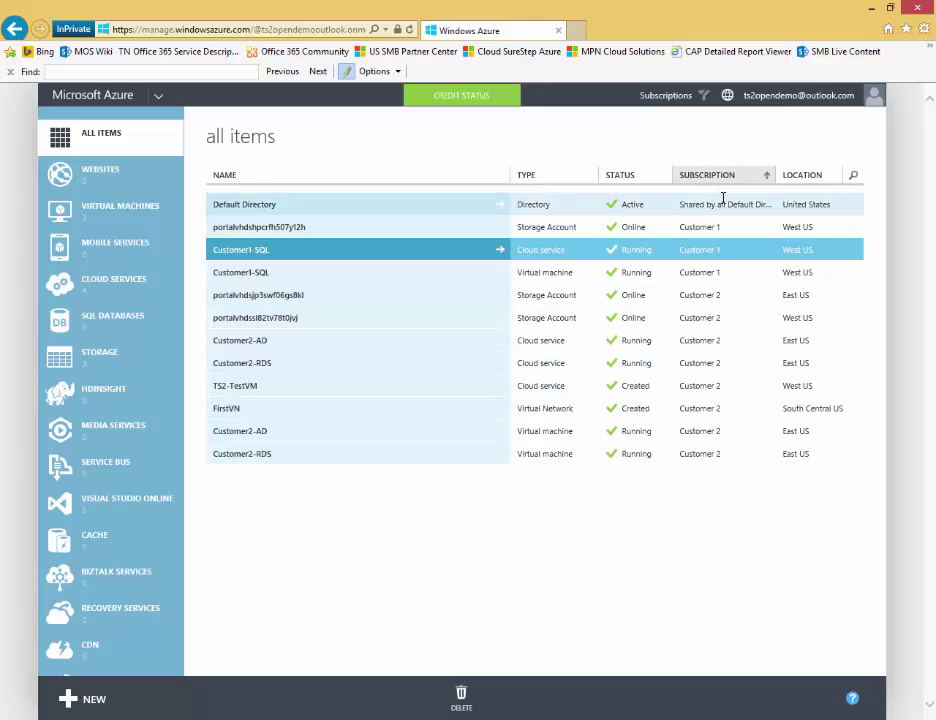
{"action": "left_click", "coordinate": [330, 179]}
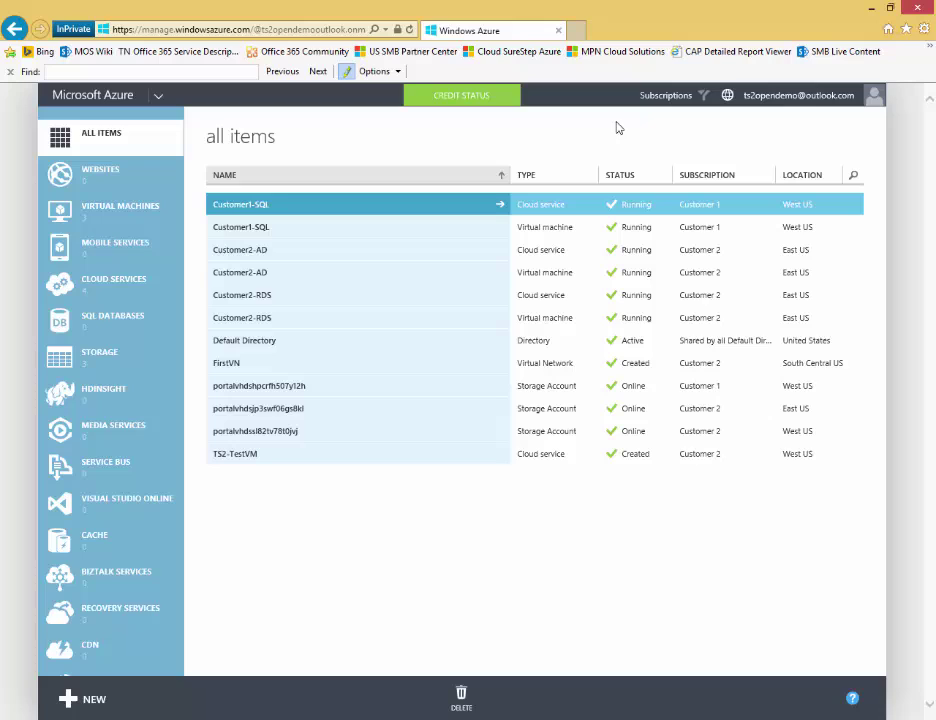
{"action": "left_click", "coordinate": [670, 96]}
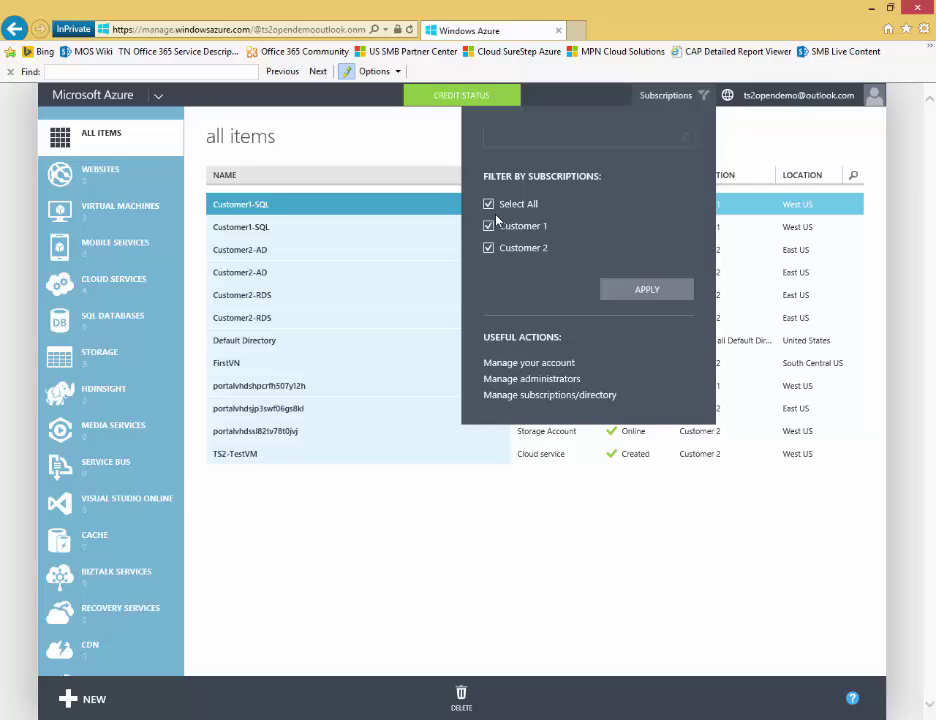
{"action": "left_click", "coordinate": [489, 204]}
{"action": "left_click", "coordinate": [489, 226]}
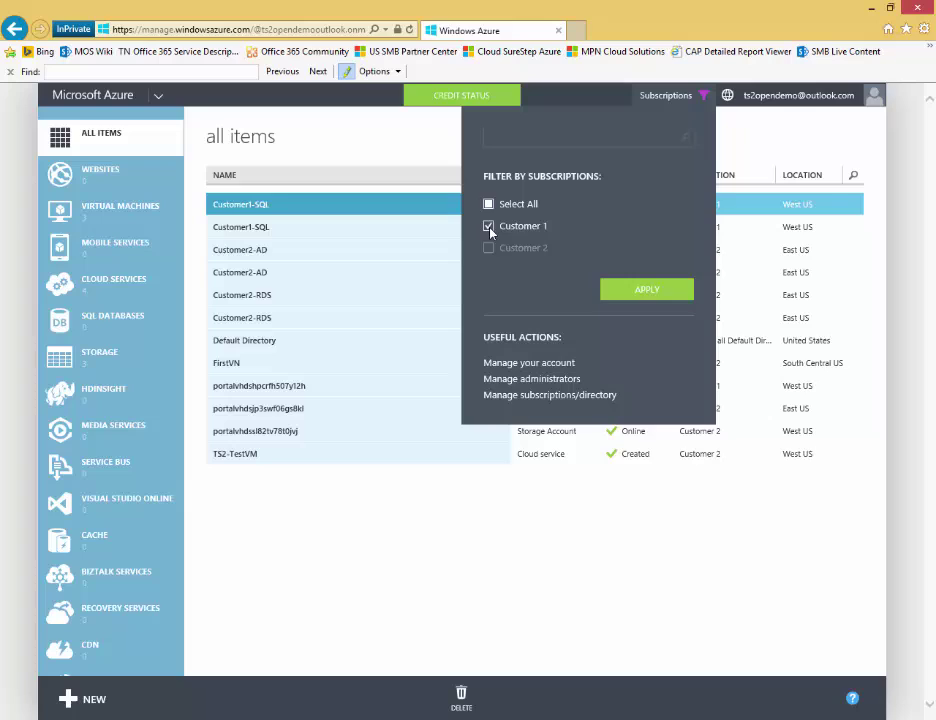
{"action": "left_click", "coordinate": [641, 292]}
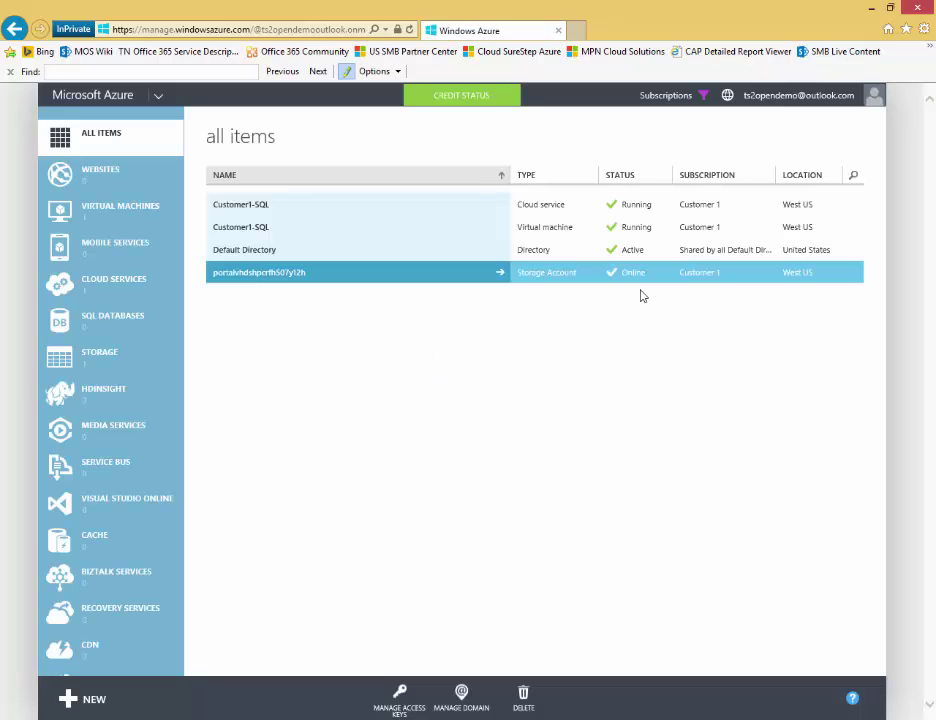
{"action": "left_click", "coordinate": [676, 95]}
{"action": "left_click", "coordinate": [505, 204]}
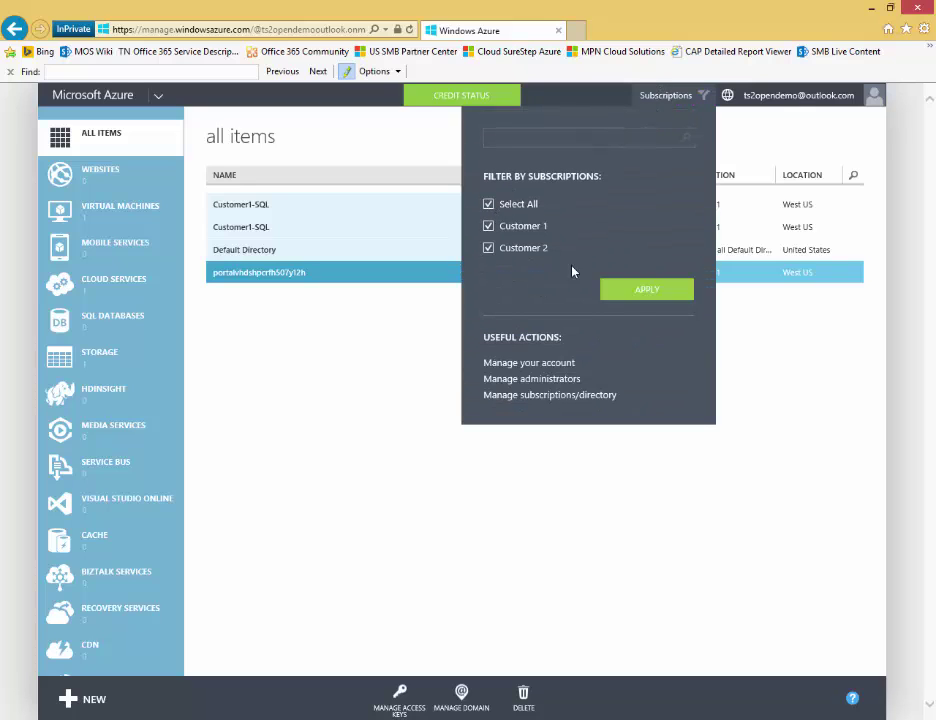
{"action": "left_click", "coordinate": [640, 296]}
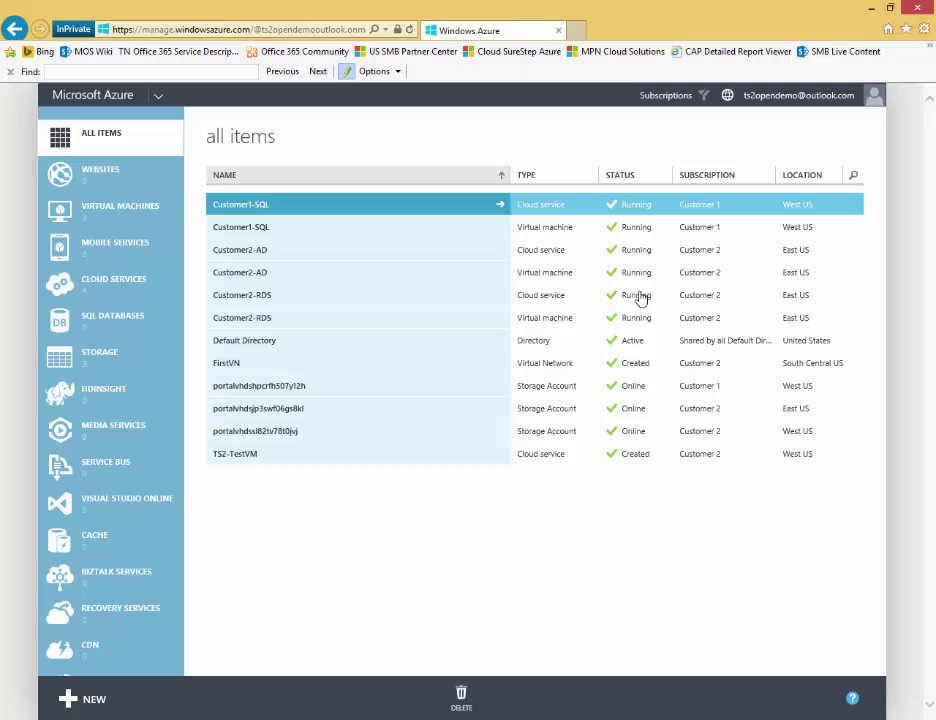
Open the Customer1-SQL virtual machine, review its dashboard, then view its Monitor metrics.
{"action": "left_click", "coordinate": [132, 214]}
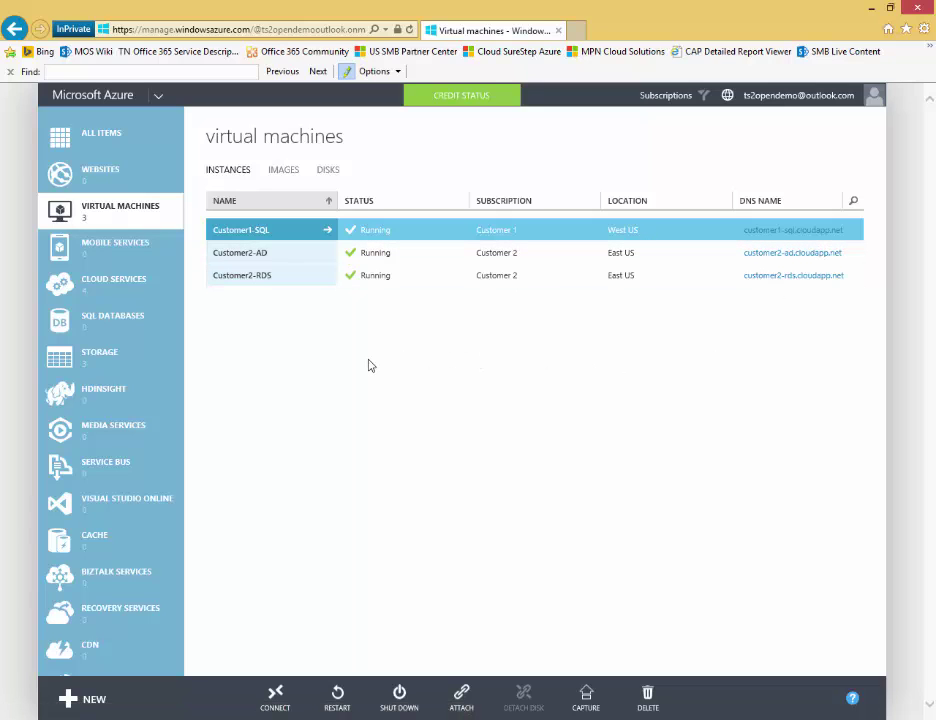
{"action": "left_click", "coordinate": [289, 234]}
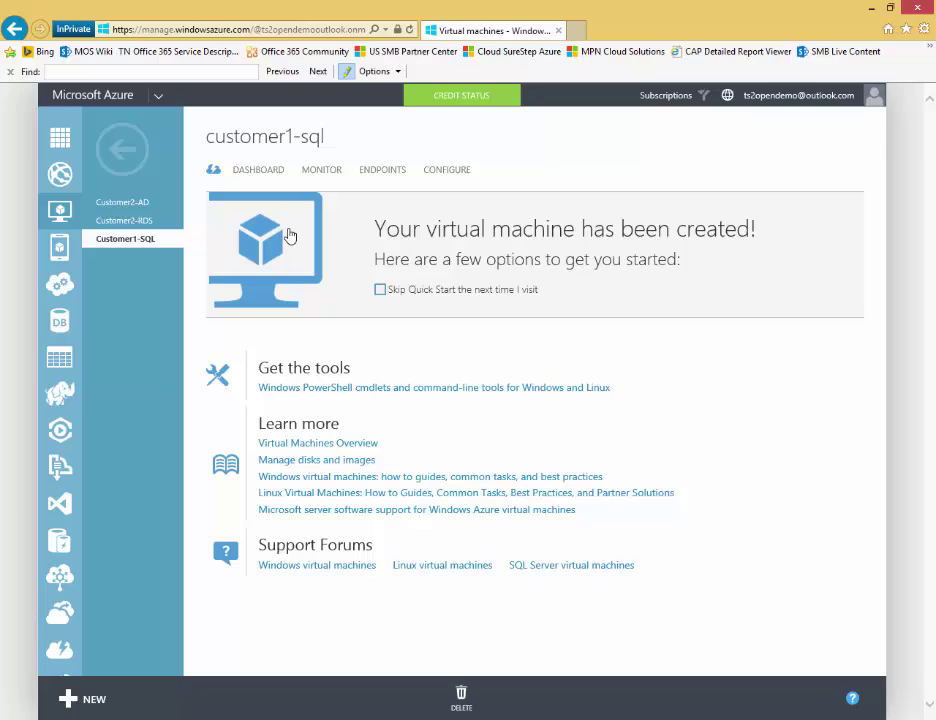
{"action": "left_click", "coordinate": [261, 172]}
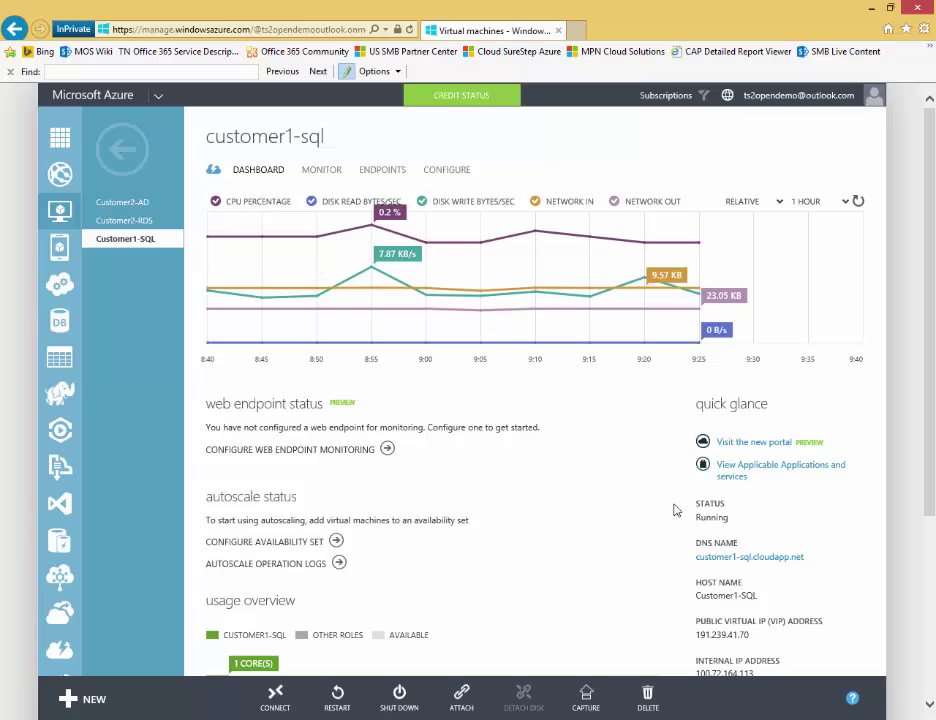
{"action": "scroll", "coordinate": [675, 507], "scroll_direction": "down", "scroll_amount": 2}
{"action": "scroll", "coordinate": [790, 555], "scroll_direction": "down", "scroll_amount": 2}
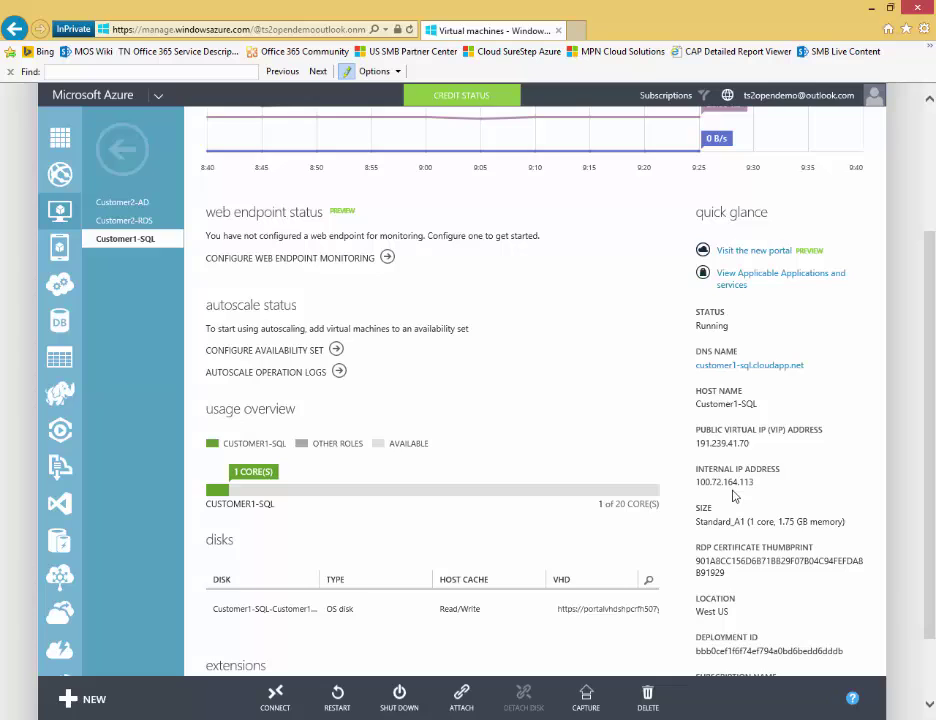
{"action": "scroll", "coordinate": [742, 540], "scroll_direction": "up", "scroll_amount": 4}
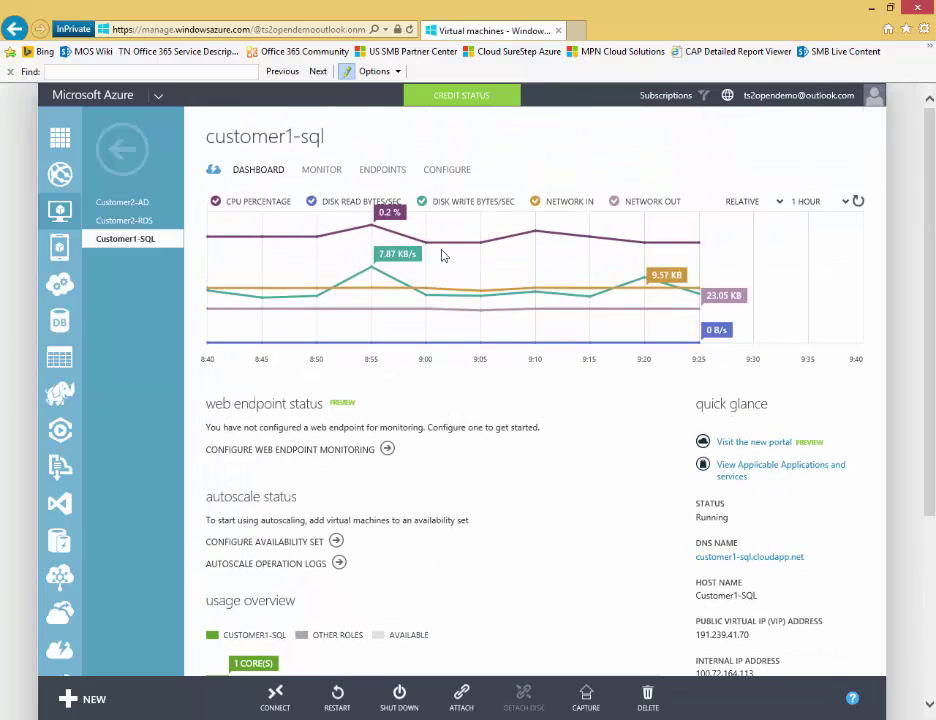
{"action": "left_click", "coordinate": [323, 171]}
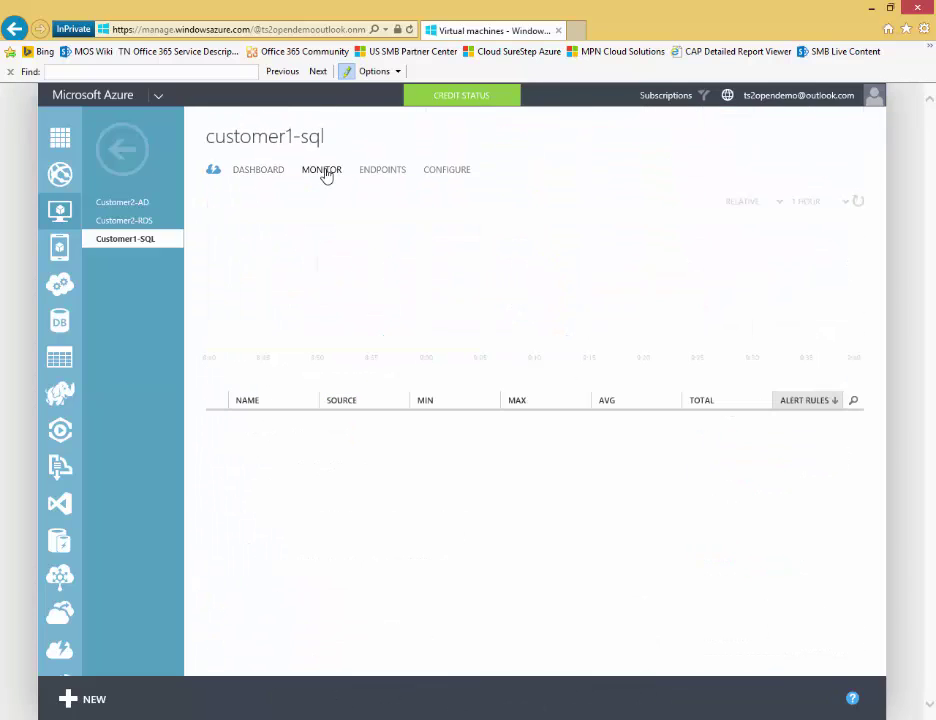
Review Customer1-SQL's configured size options, keeping A1, then return to the virtual machines list.
{"action": "left_click", "coordinate": [443, 175]}
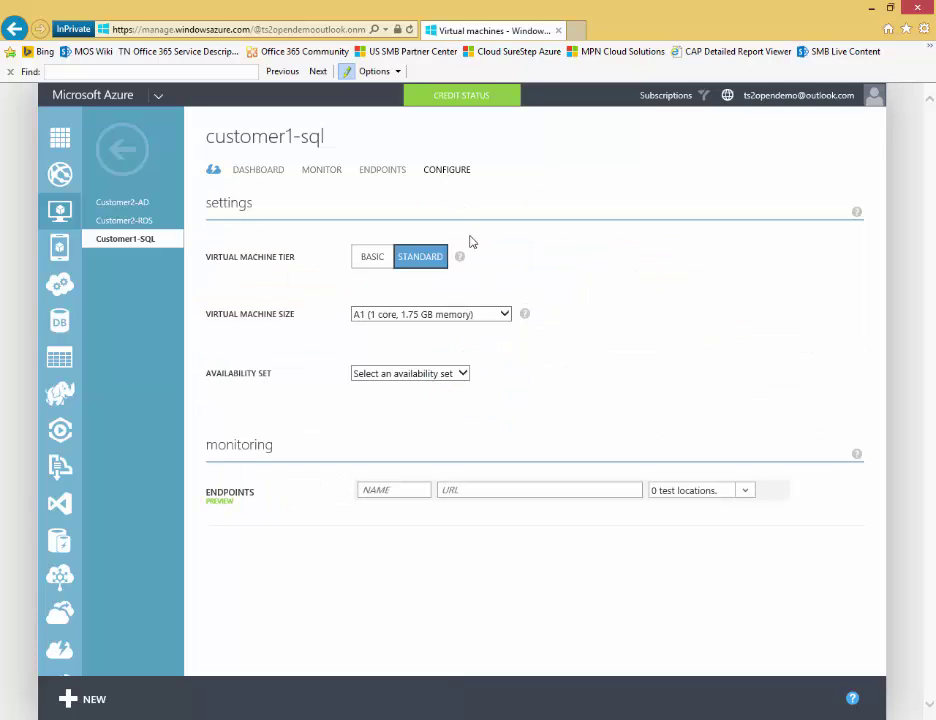
{"action": "left_click", "coordinate": [505, 316]}
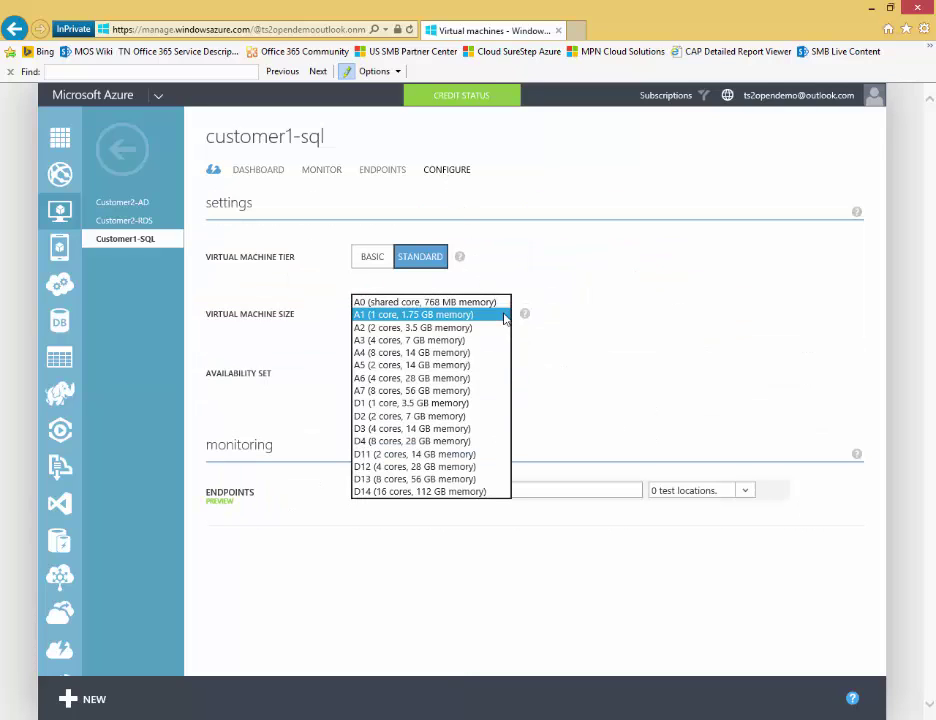
{"action": "left_click", "coordinate": [557, 297]}
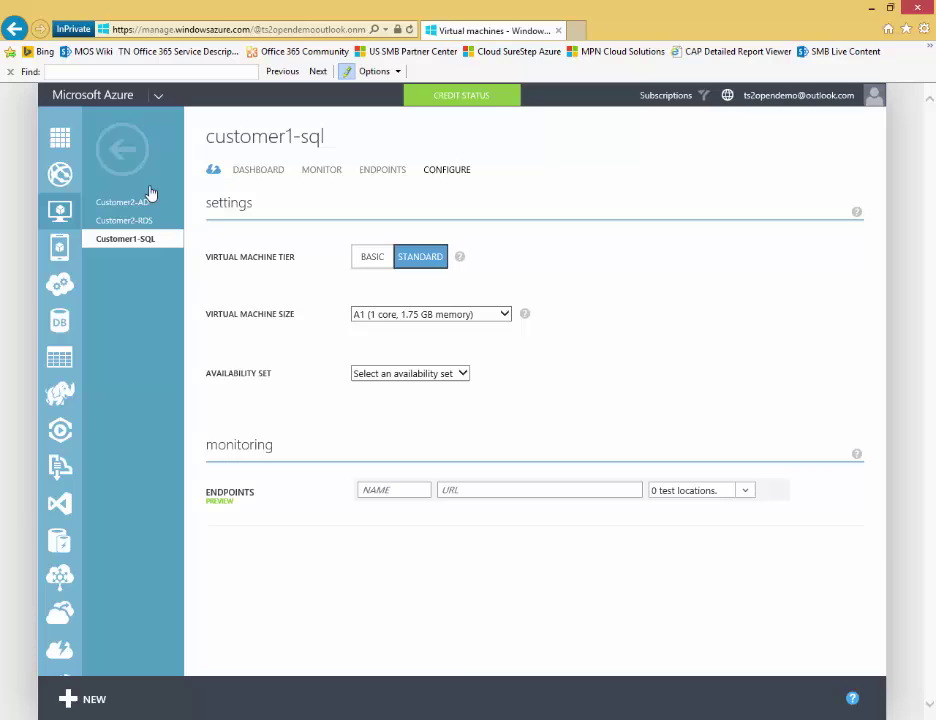
{"action": "left_click", "coordinate": [122, 150]}
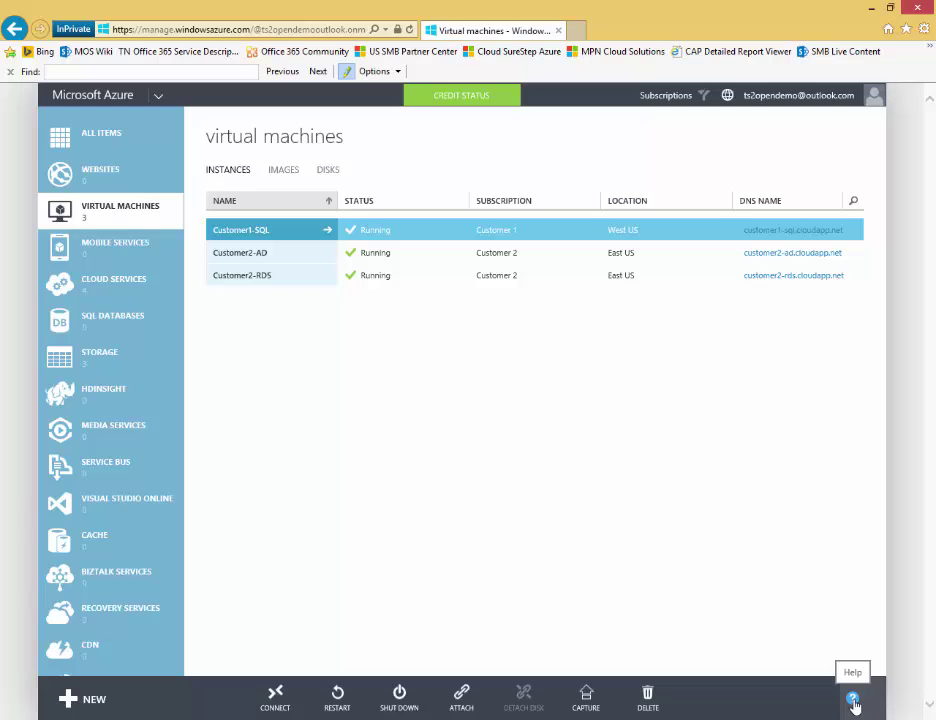
{"action": "left_click", "coordinate": [853, 700]}
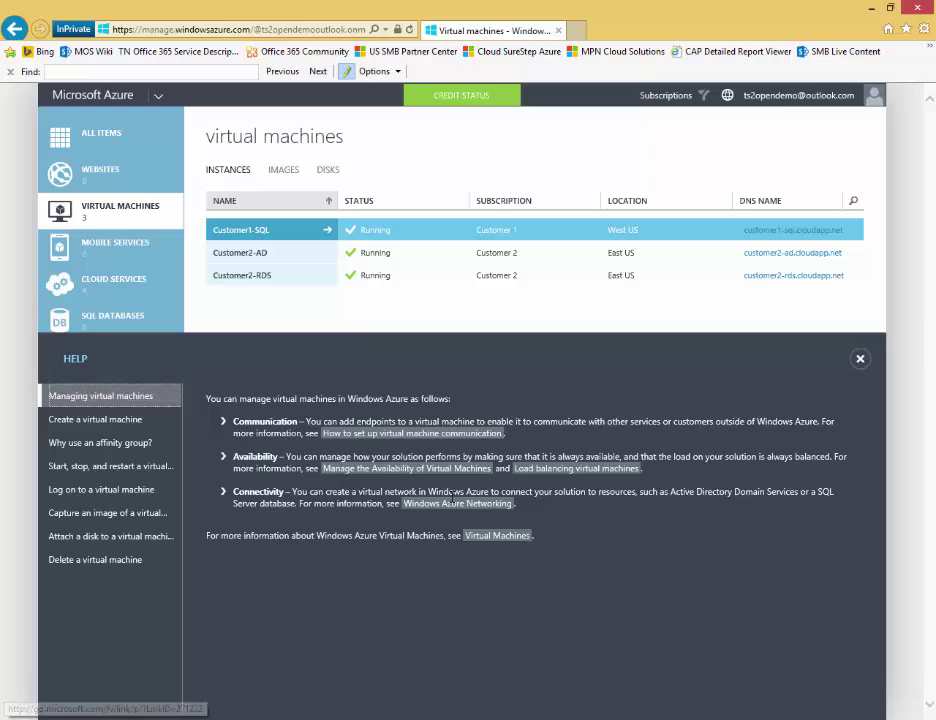
{"action": "left_click", "coordinate": [860, 360]}
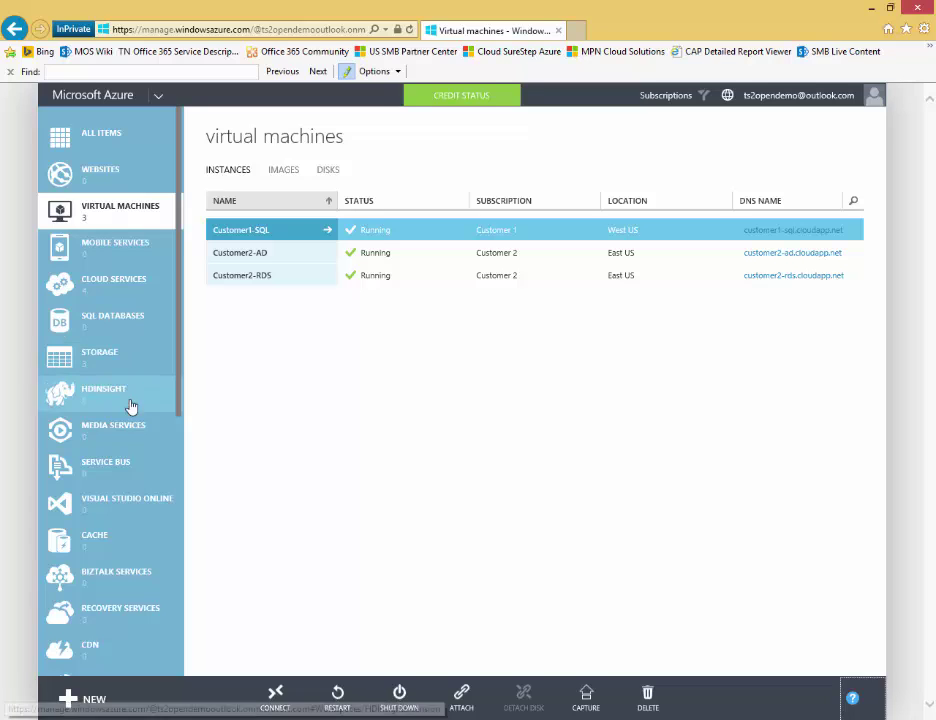
{"action": "scroll", "coordinate": [133, 430], "scroll_direction": "down", "scroll_amount": 3}
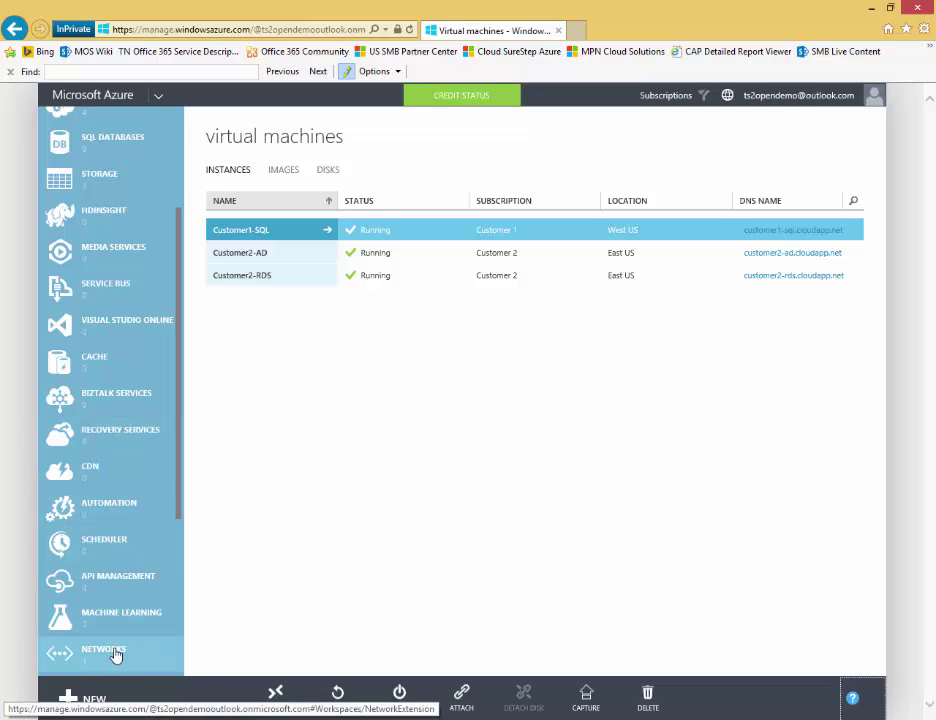
{"action": "scroll", "coordinate": [115, 650], "scroll_direction": "down", "scroll_amount": 3}
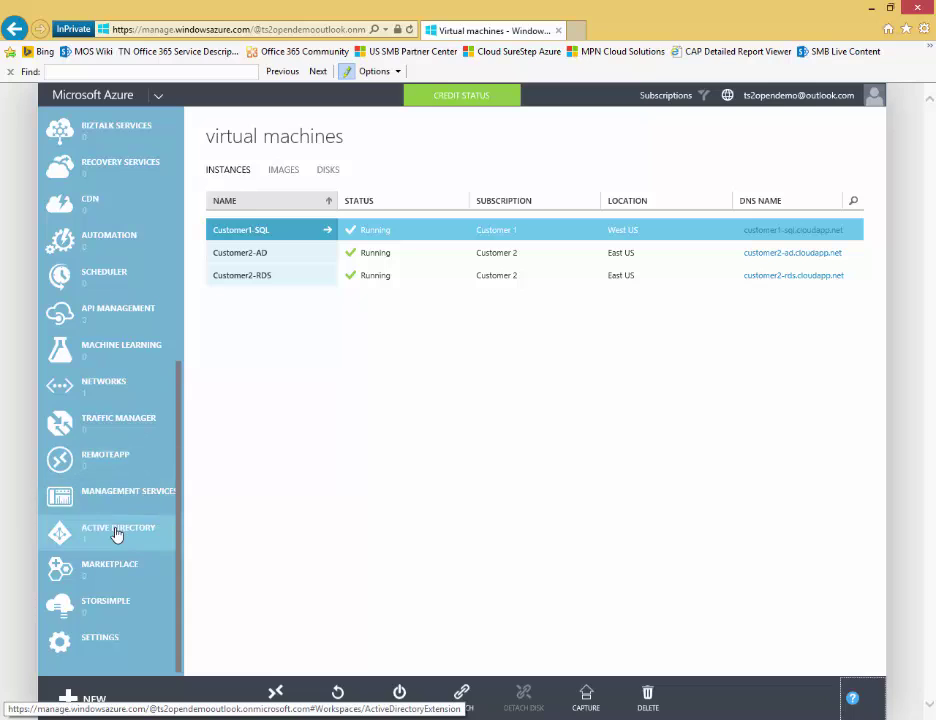
Browse the Default Directory's applications, such as Salesforce and Twitter, then return to Active Directory.
{"action": "left_click", "coordinate": [117, 532]}
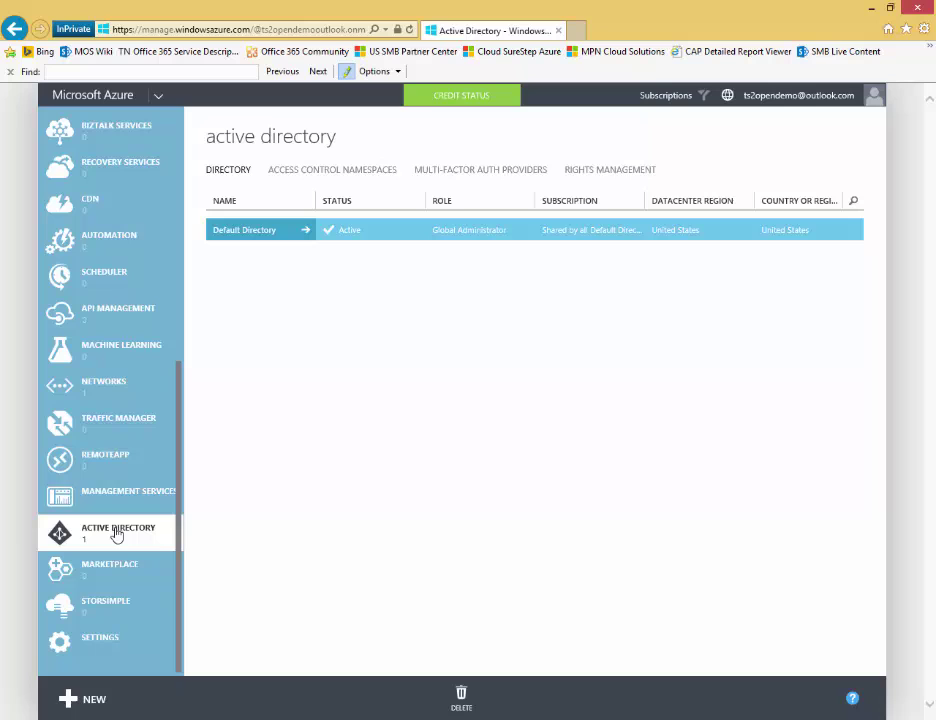
{"action": "left_click", "coordinate": [278, 232]}
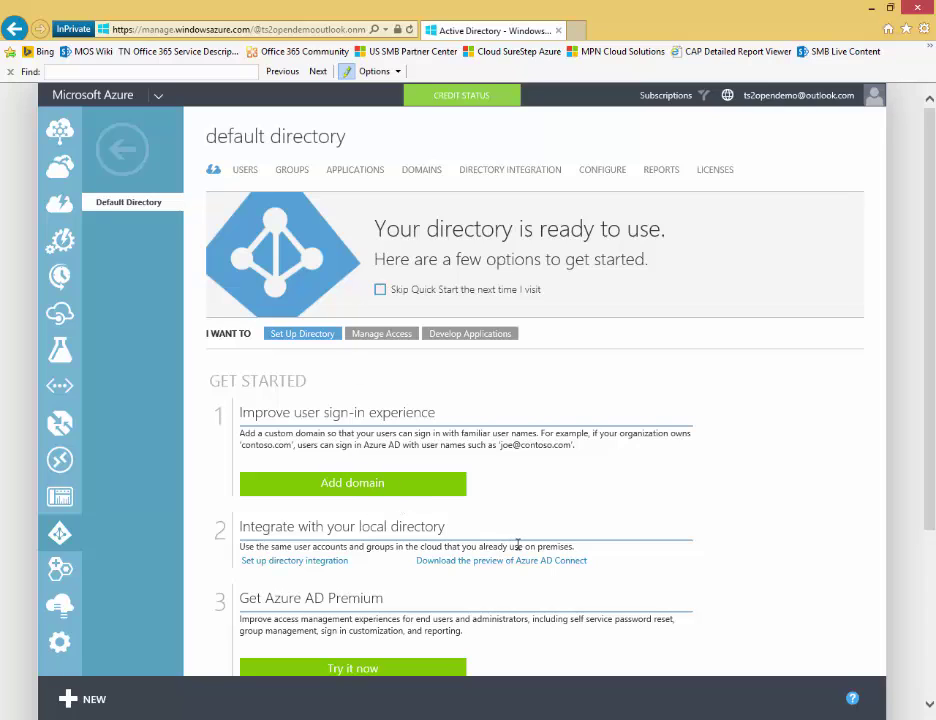
{"action": "left_click", "coordinate": [356, 172]}
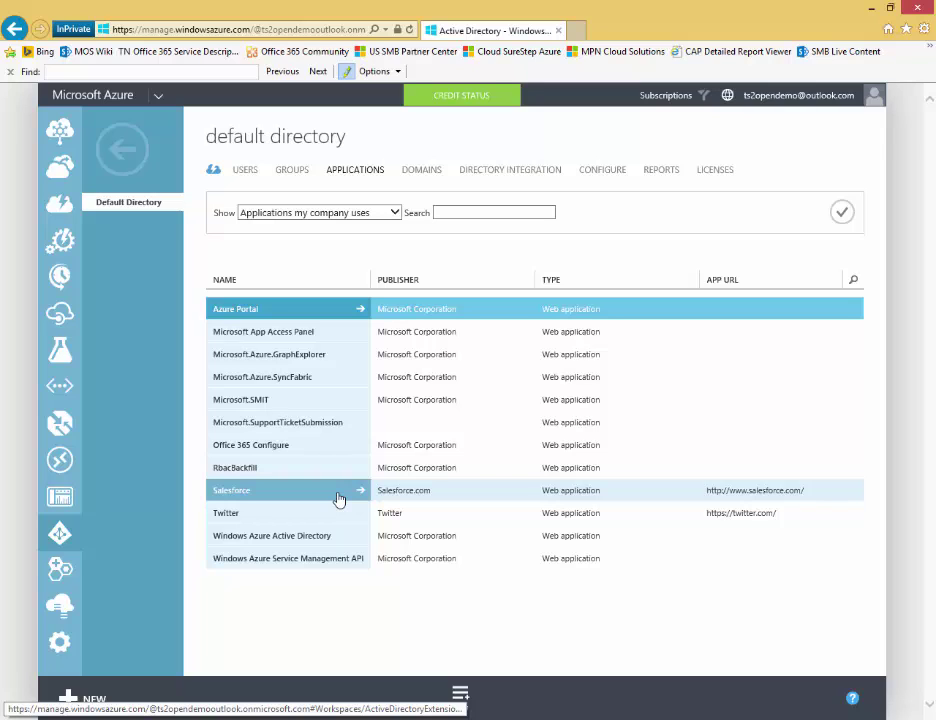
{"action": "left_click", "coordinate": [124, 152]}
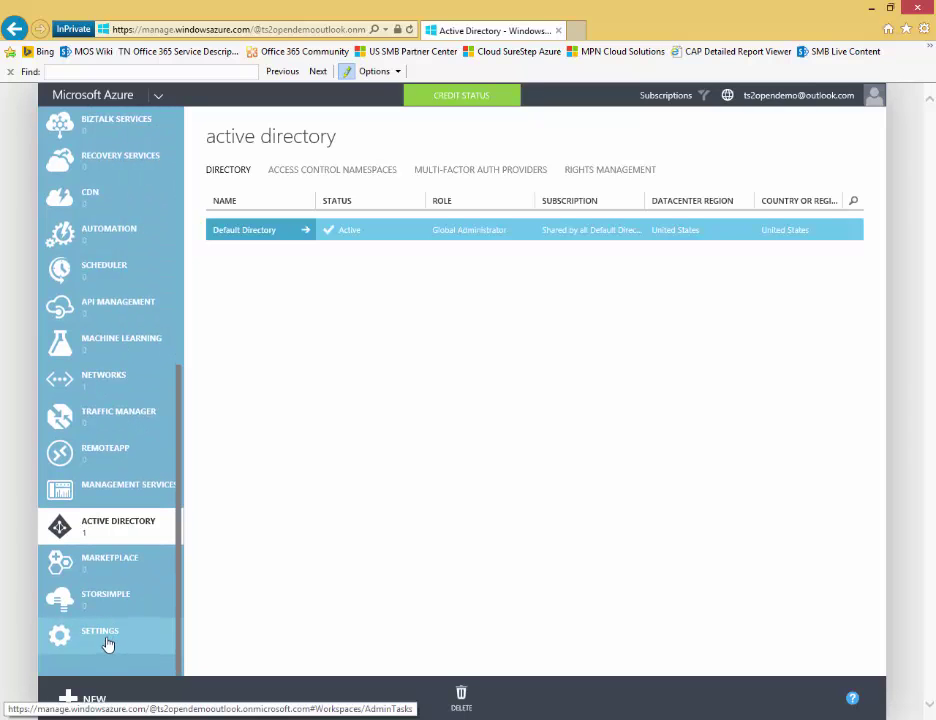
View the subscription administrators in Settings, and preview then cancel the add co-administrator dialog.
{"action": "left_click", "coordinate": [108, 644]}
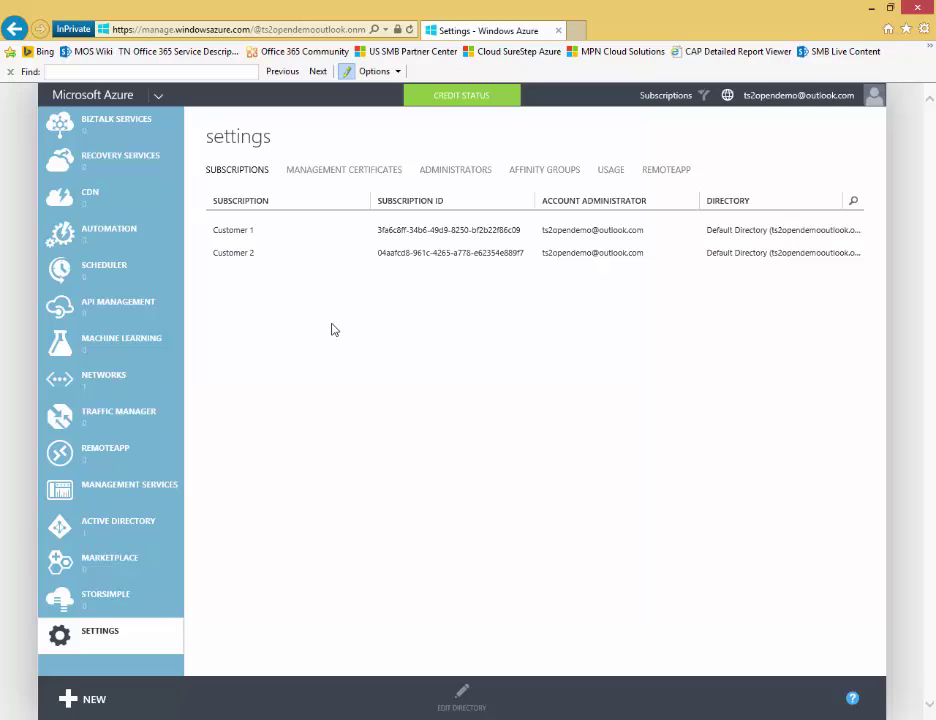
{"action": "left_click", "coordinate": [473, 175]}
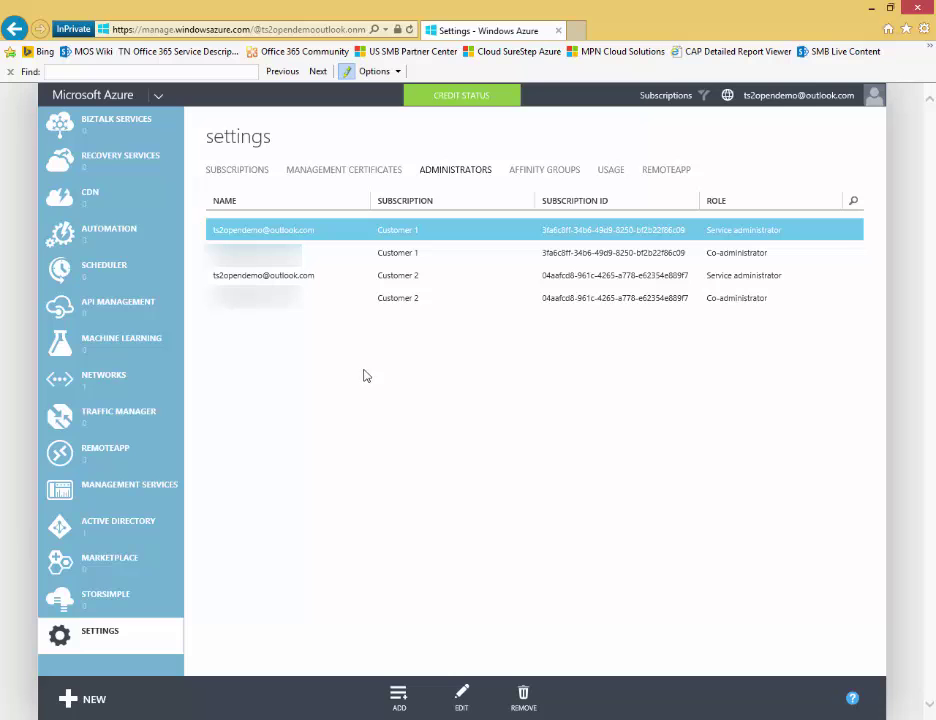
{"action": "left_click", "coordinate": [394, 695]}
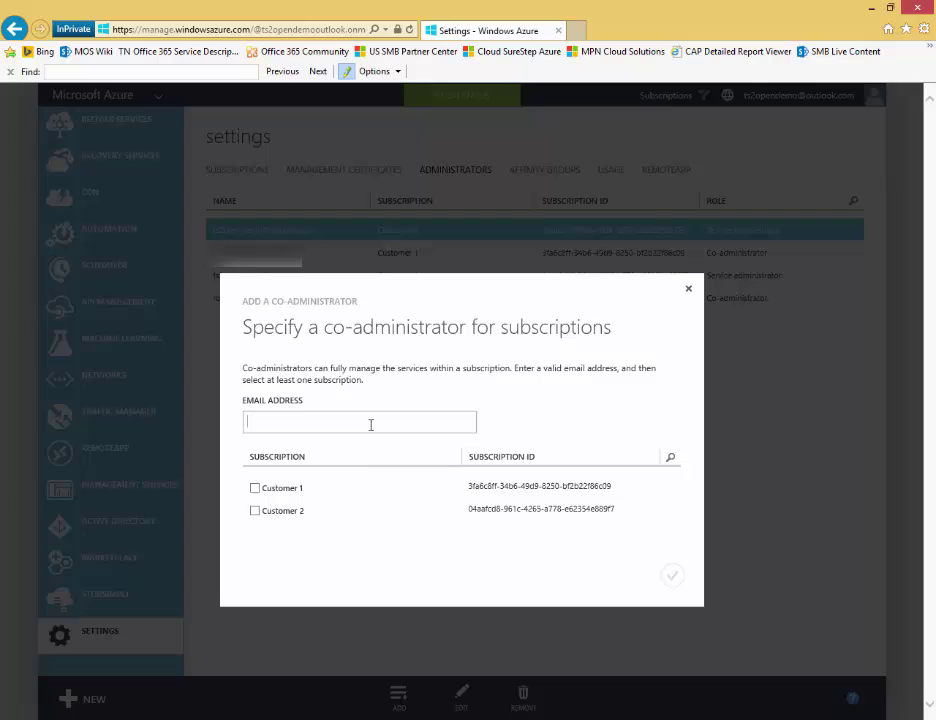
{"action": "left_click", "coordinate": [689, 291]}
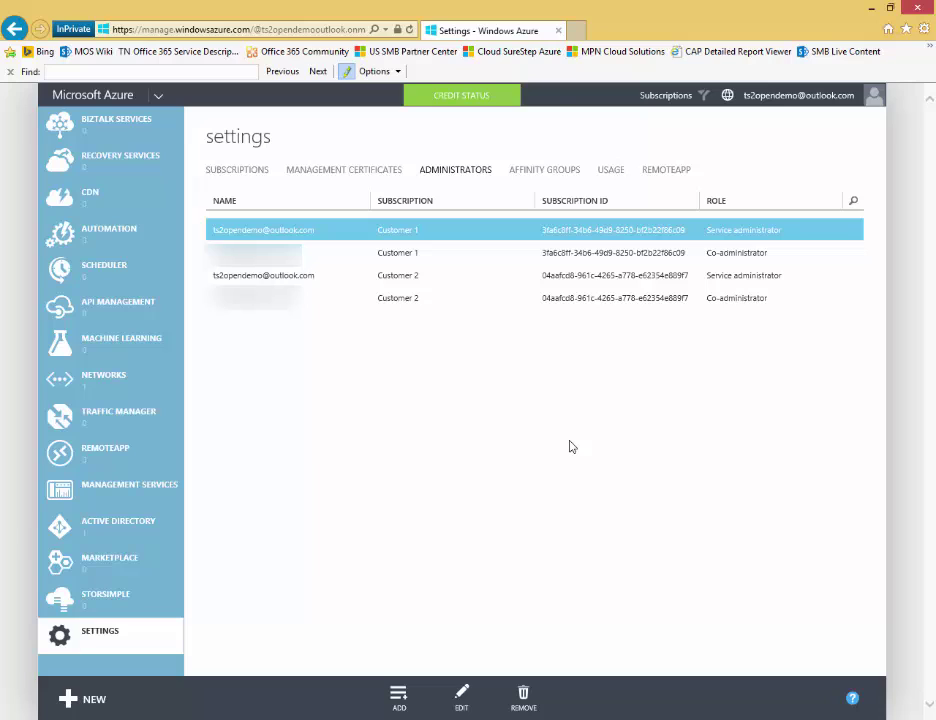
Check credit status for both subscriptions ($96 and $101) and bring up the account menu.
{"action": "left_click", "coordinate": [459, 101]}
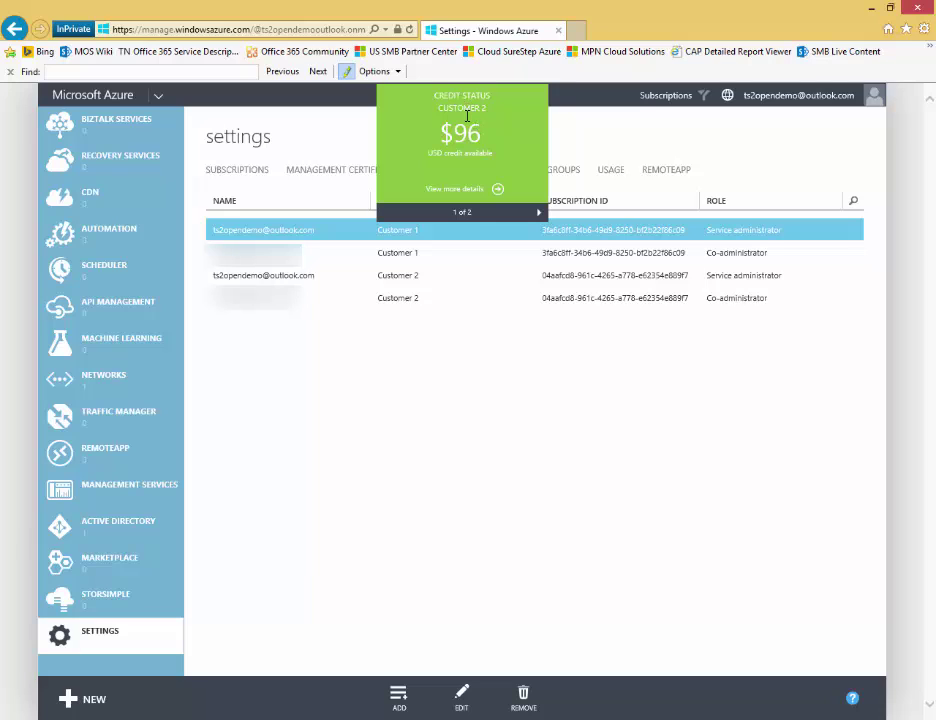
{"action": "left_click", "coordinate": [538, 212]}
{"action": "left_click", "coordinate": [740, 98]}
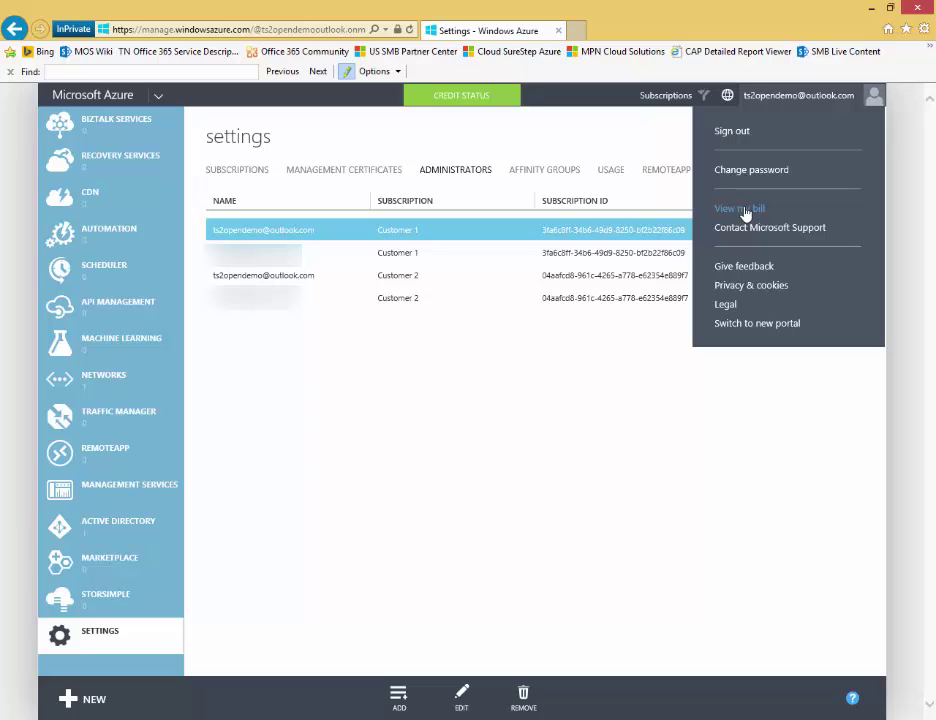
Choose View my bill and sign in with the account password.
{"action": "left_click", "coordinate": [745, 209]}
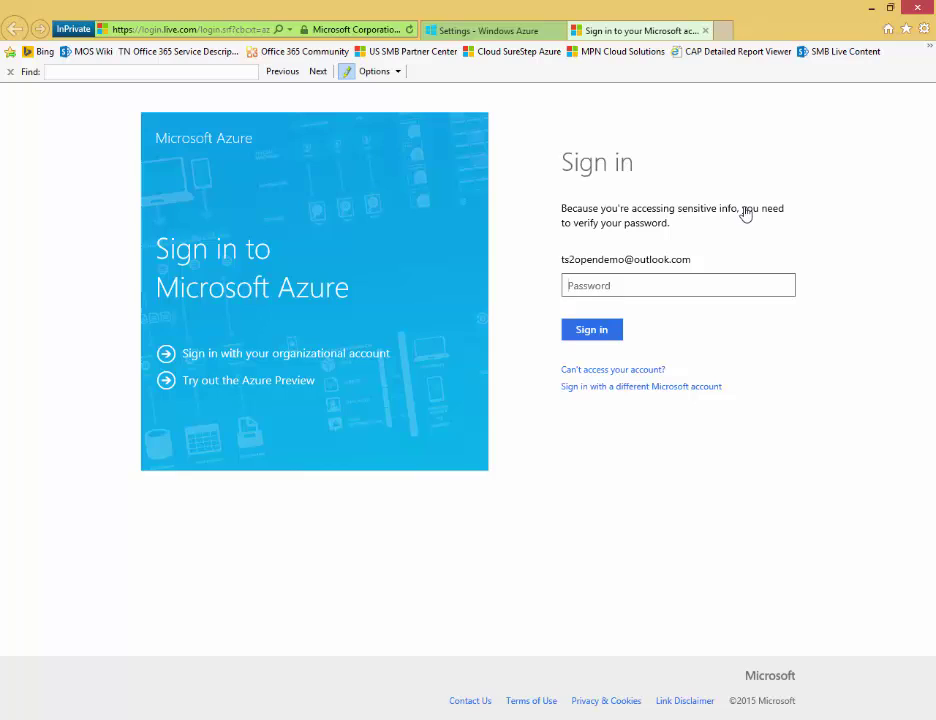
{"action": "type", "text": "**********"}
{"action": "key", "text": "Return"}
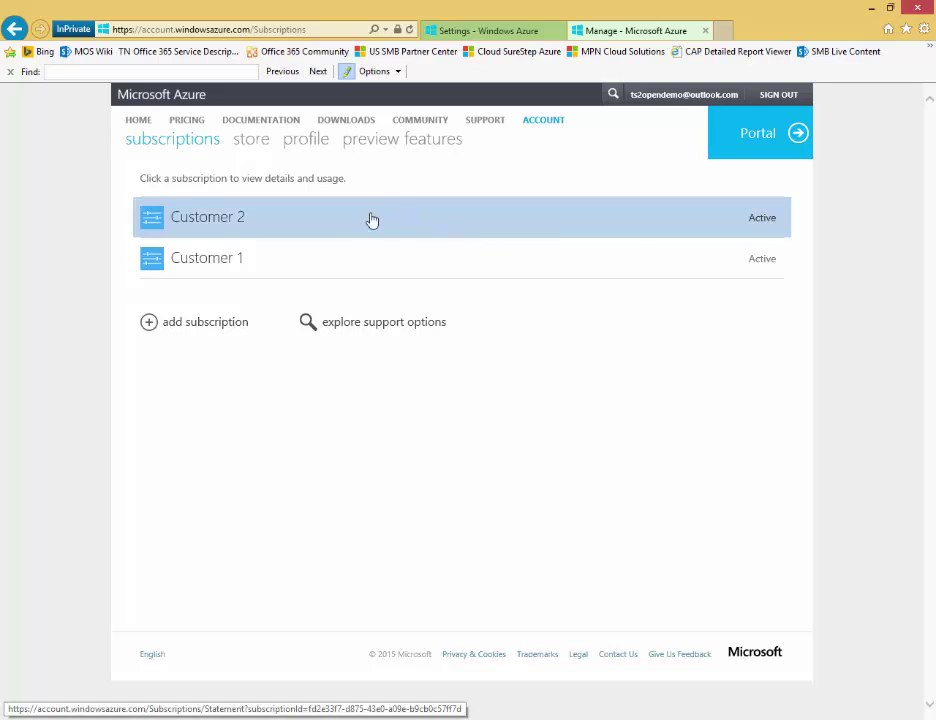
Select Customer 2 to see its usage charges and $95.89 remaining credit.
{"action": "left_click", "coordinate": [281, 218]}
{"action": "left_click", "coordinate": [231, 222]}
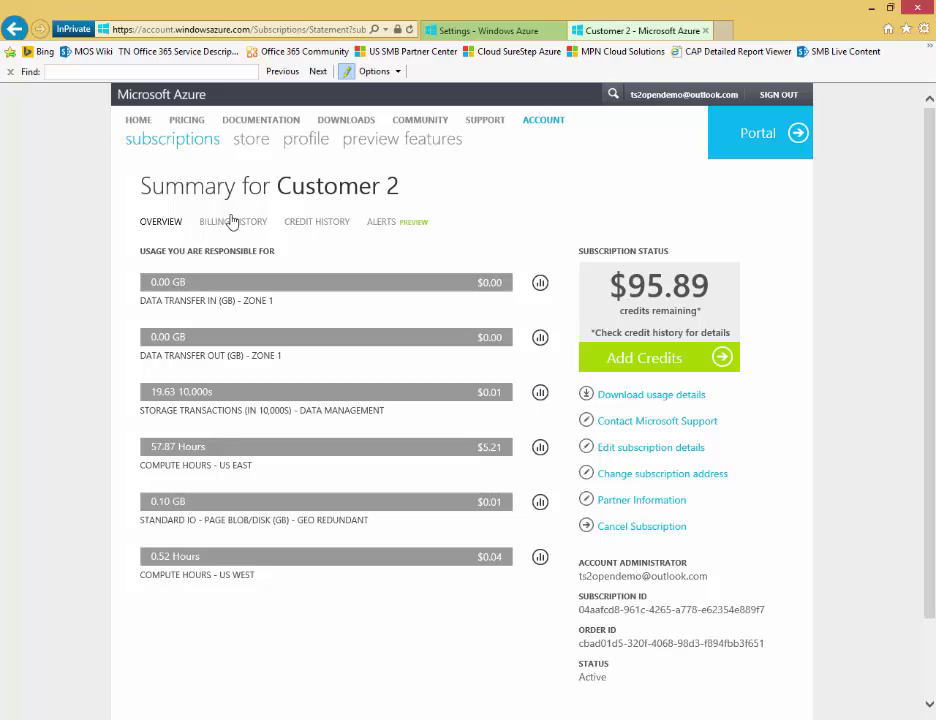